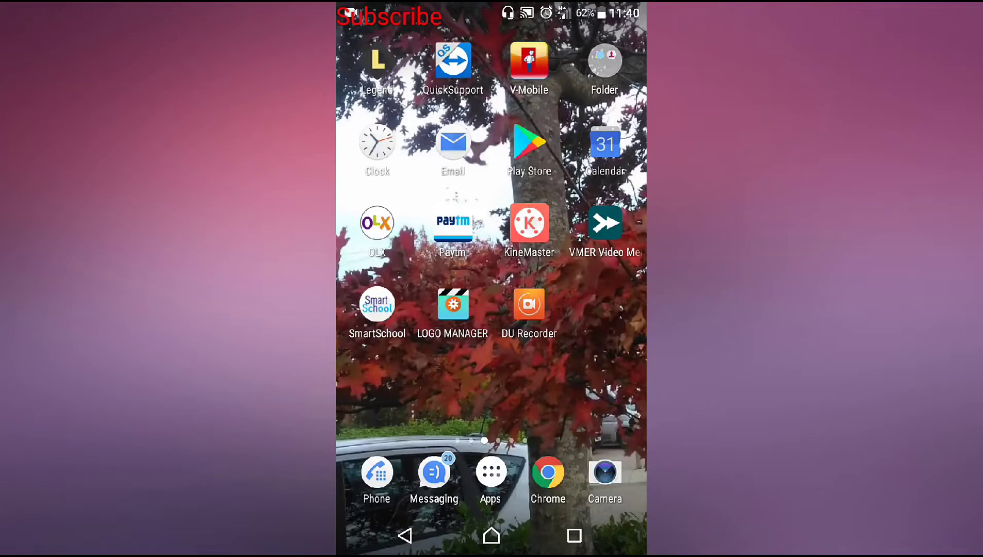
Step: Launch Chrome and search Google for 'calculator' from the suggestions
{"action": "left_click", "coordinate": [548, 472]}
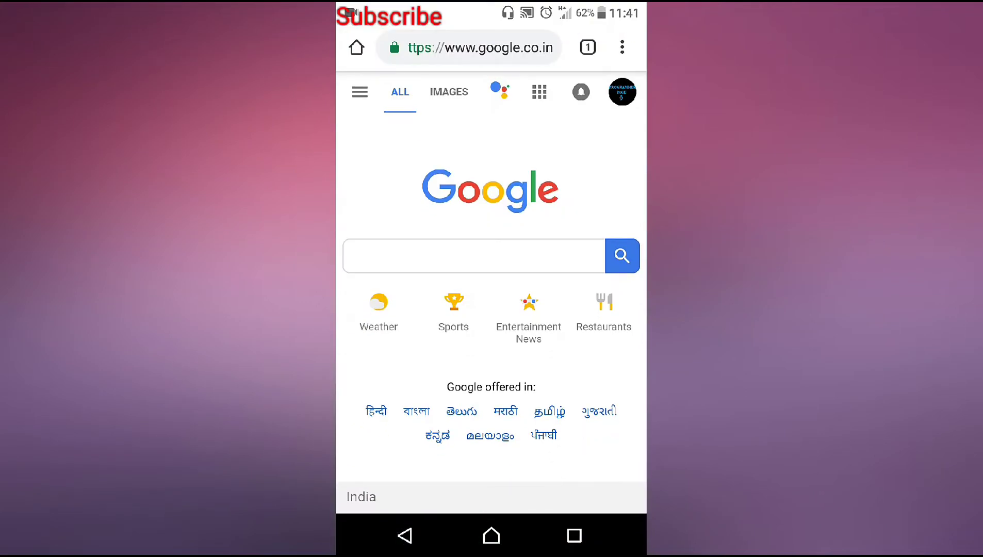
{"action": "left_click", "coordinate": [459, 190]}
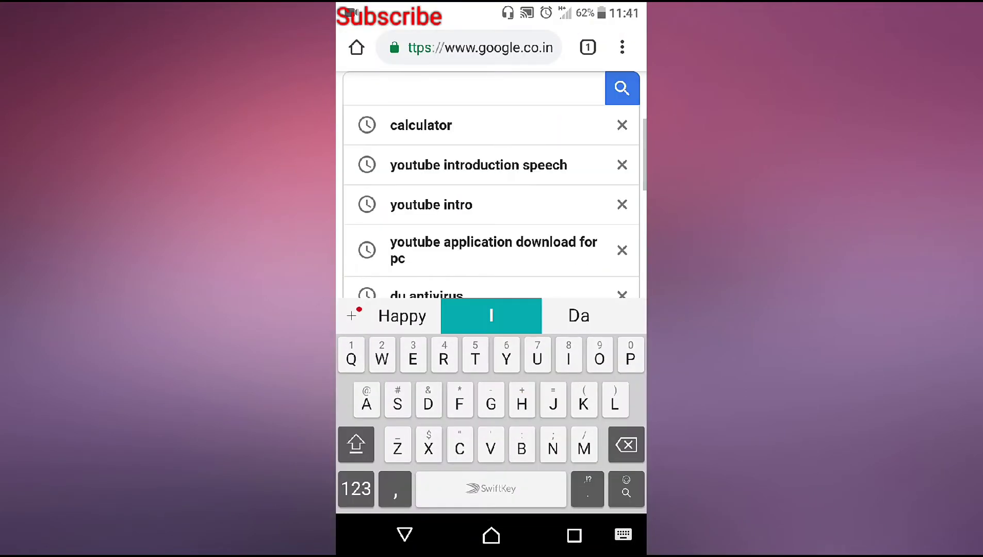
{"action": "type", "text": "Ca"}
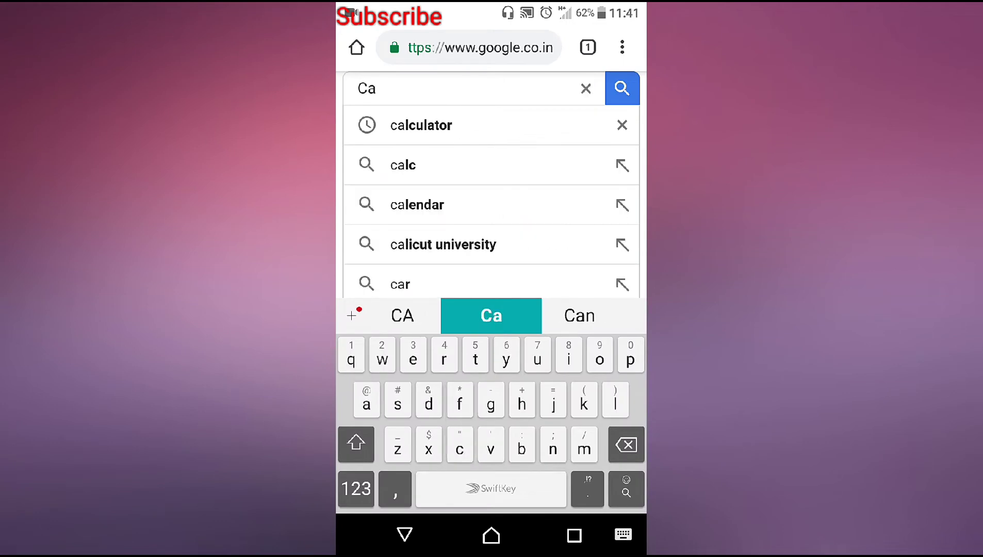
{"action": "left_click", "coordinate": [421, 125]}
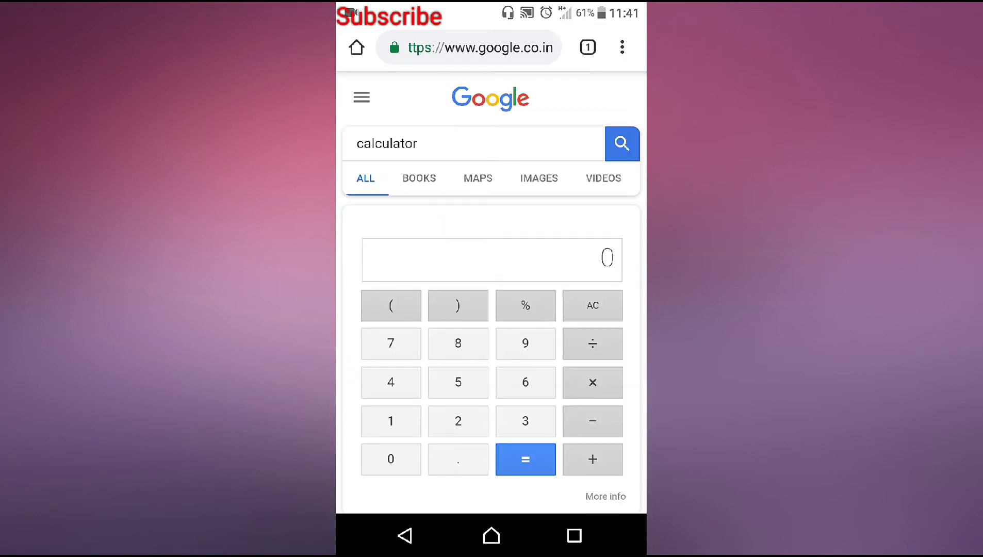
{"action": "left_click_drag", "start_coordinate": [567, 305], "coordinate": [566, 192]}
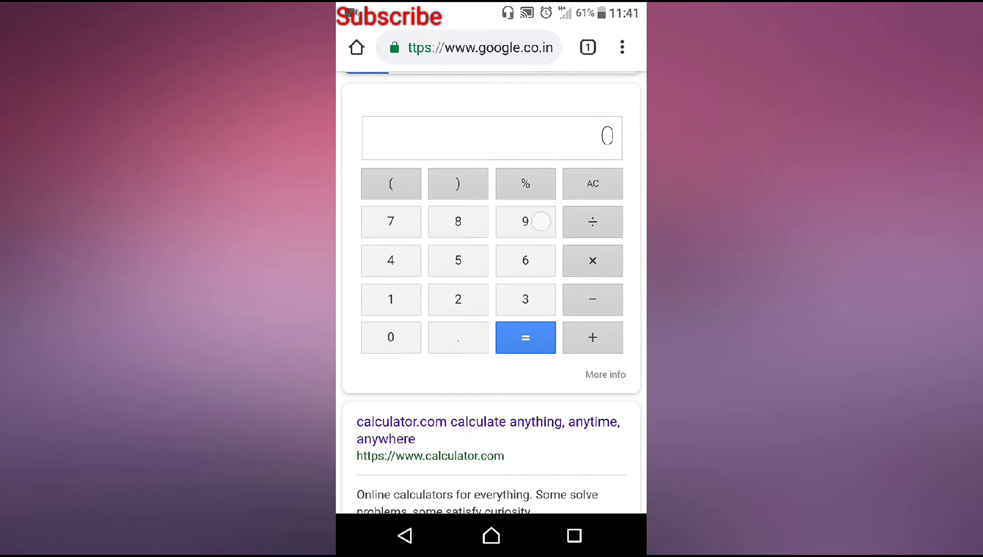
Step: Enter 9 + 3 on Google's calculator and get the result 12
{"action": "left_click", "coordinate": [537, 222]}
{"action": "left_click", "coordinate": [592, 338]}
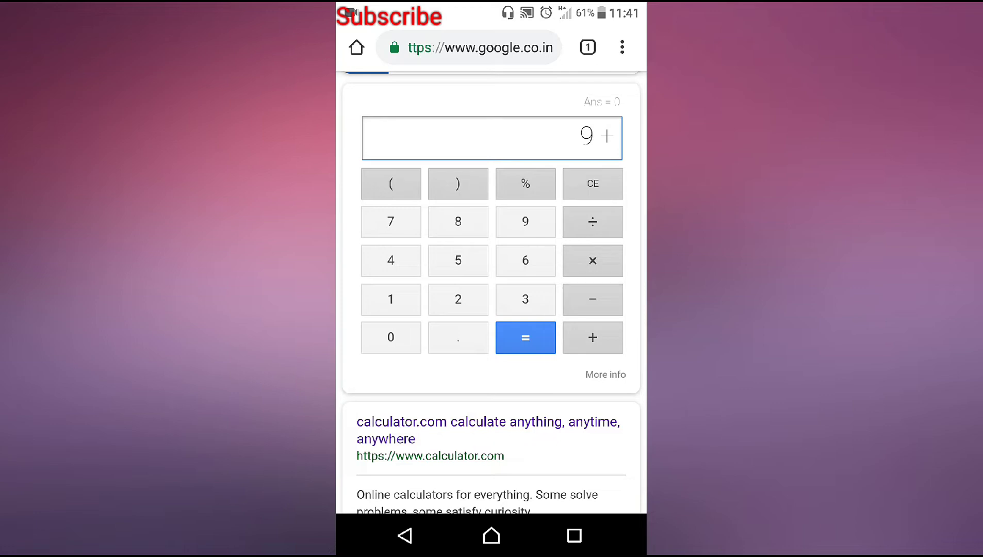
{"action": "left_click", "coordinate": [525, 298]}
{"action": "left_click", "coordinate": [525, 338]}
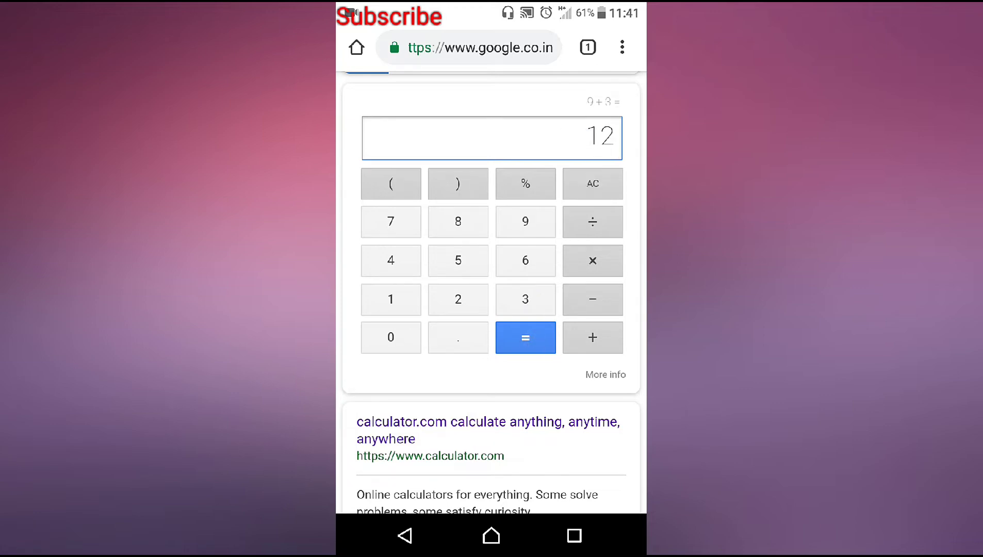
{"action": "scroll", "coordinate": [492, 307], "scroll_direction": "down", "scroll_amount": 4}
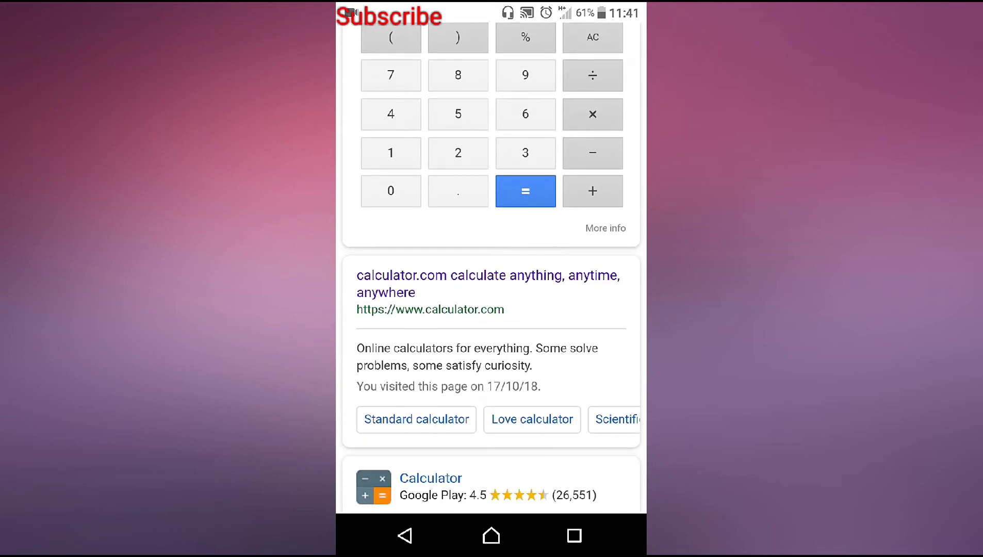
{"action": "scroll", "coordinate": [451, 332], "scroll_direction": "up", "scroll_amount": 1}
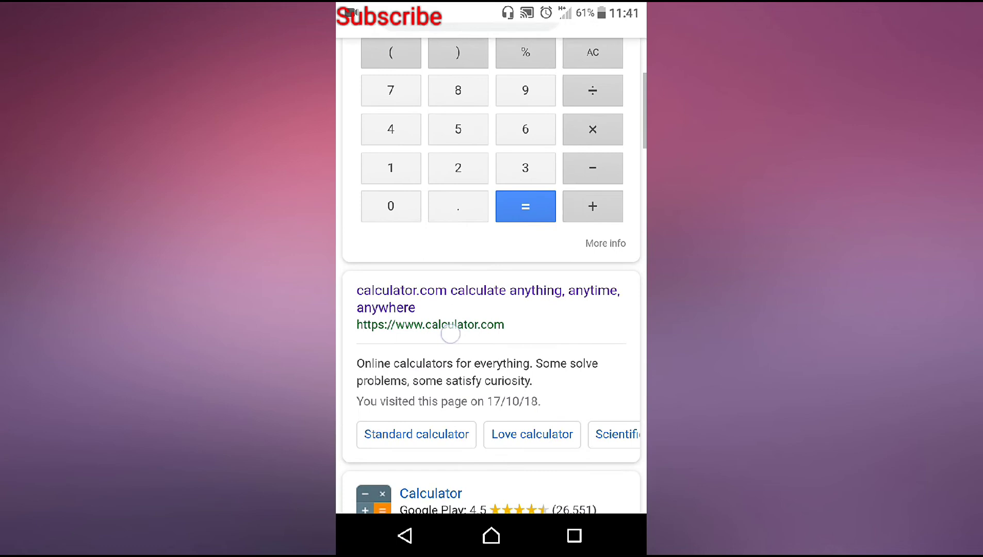
Step: Follow the calculator.com search result to its homepage of calculator types
{"action": "left_click", "coordinate": [430, 299]}
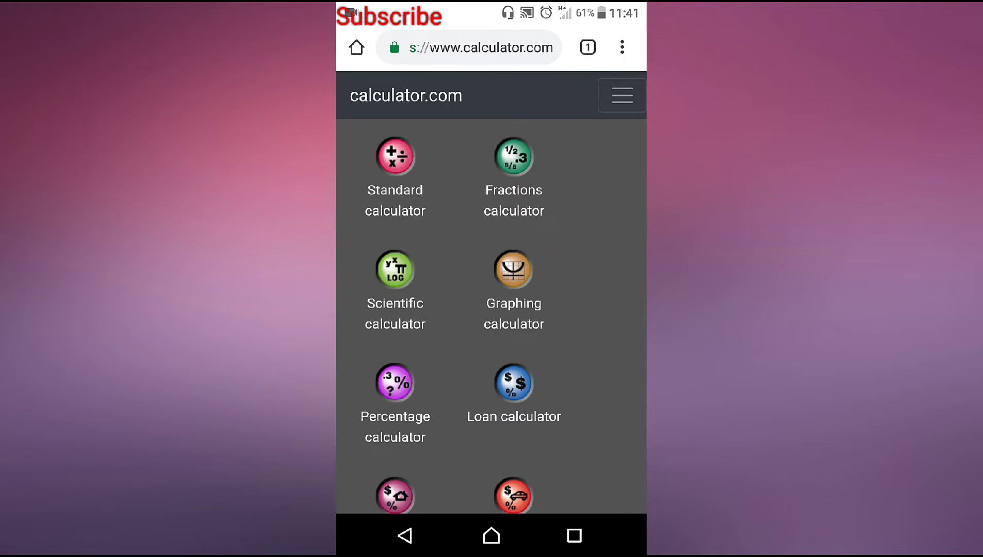
{"action": "scroll", "coordinate": [606, 300], "scroll_direction": "down", "scroll_amount": 5}
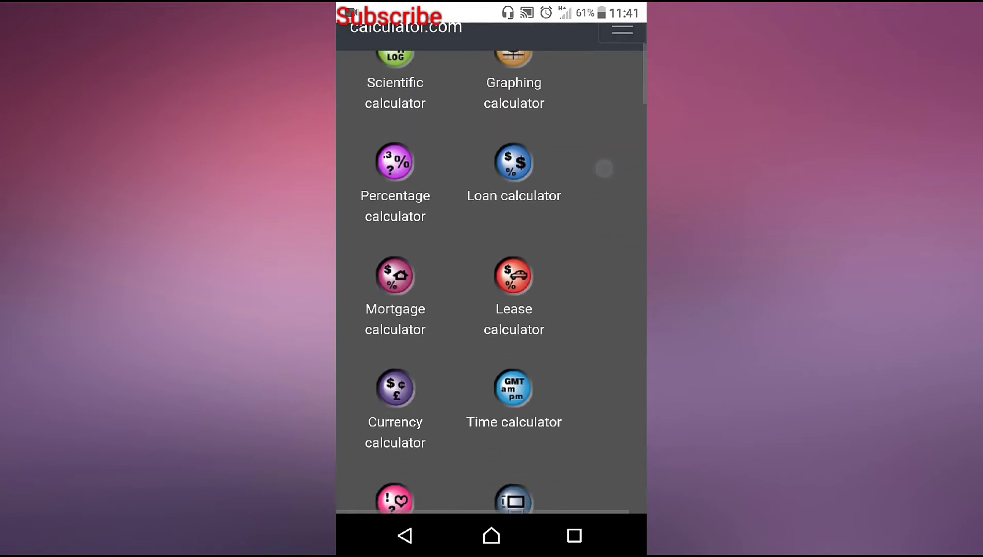
{"action": "scroll", "coordinate": [591, 353], "scroll_direction": "down", "scroll_amount": 5}
{"action": "scroll", "coordinate": [593, 307], "scroll_direction": "down", "scroll_amount": 5}
{"action": "scroll", "coordinate": [593, 230], "scroll_direction": "down", "scroll_amount": 5}
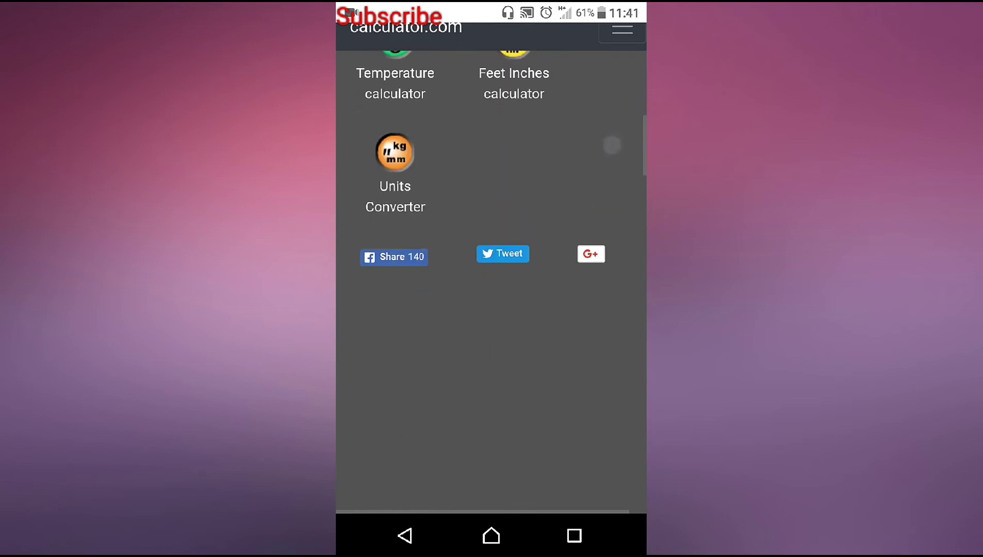
{"action": "scroll", "coordinate": [579, 180], "scroll_direction": "up", "scroll_amount": 5}
{"action": "scroll", "coordinate": [588, 353], "scroll_direction": "up", "scroll_amount": 5}
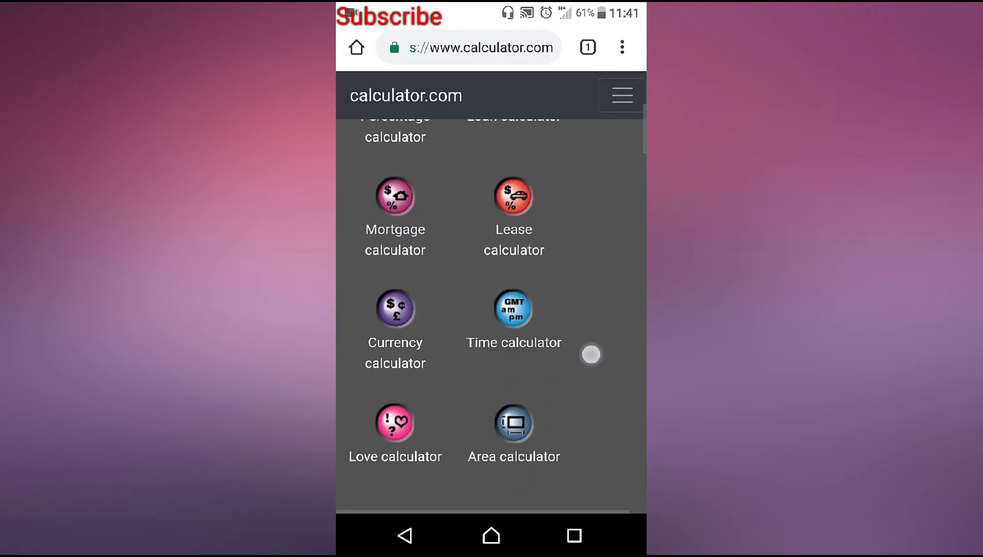
{"action": "scroll", "coordinate": [588, 307], "scroll_direction": "up", "scroll_amount": 5}
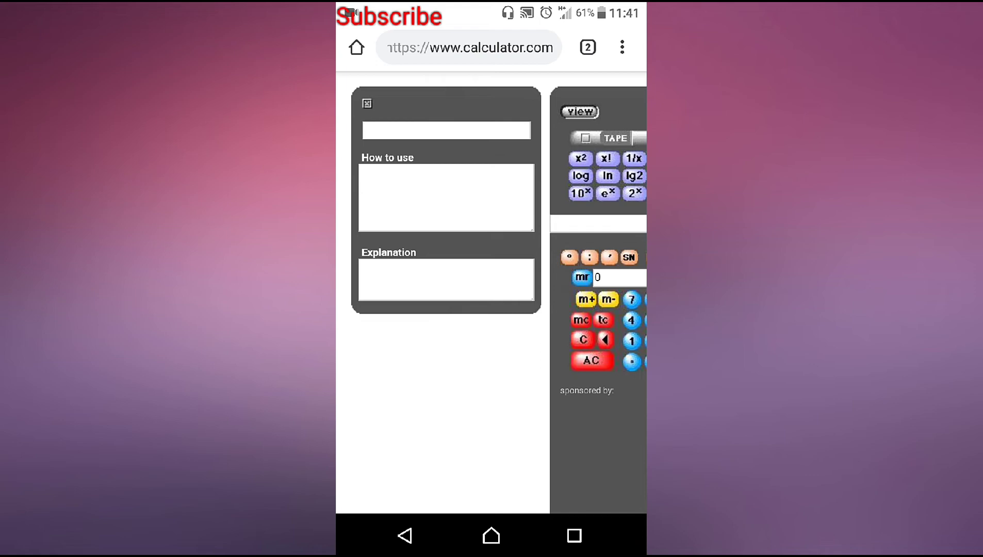
Step: Swipe the scientific calculator page left to reveal the full keypad
{"action": "left_click_drag", "start_coordinate": [472, 389], "coordinate": [368, 391]}
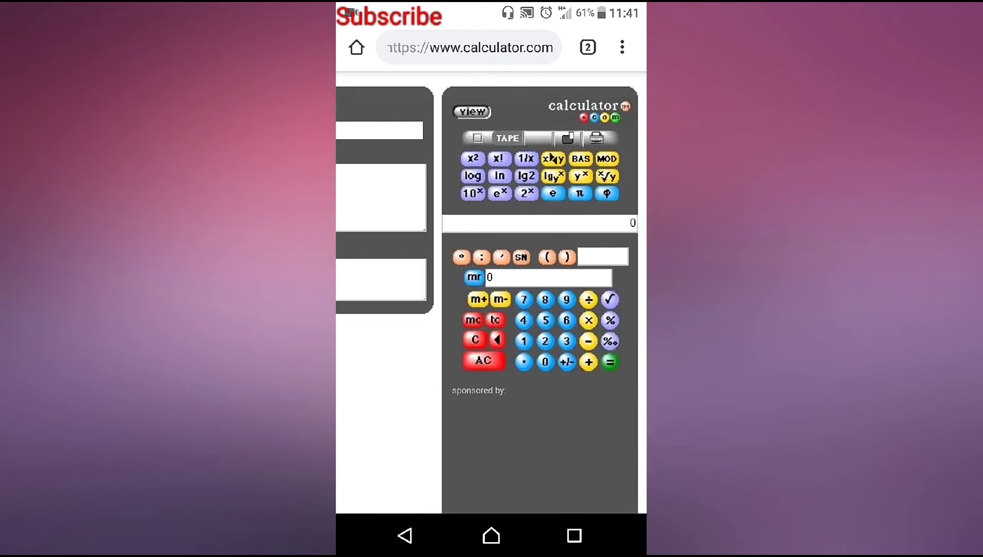